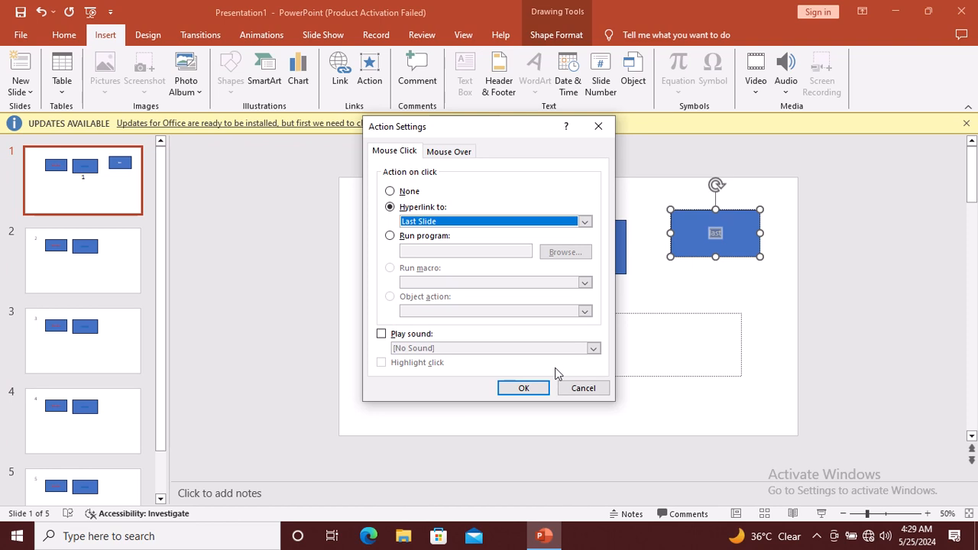
Confirm the 'last' box's link to the last slide and start the slide show from slide 1
{"action": "left_click", "coordinate": [521, 388]}
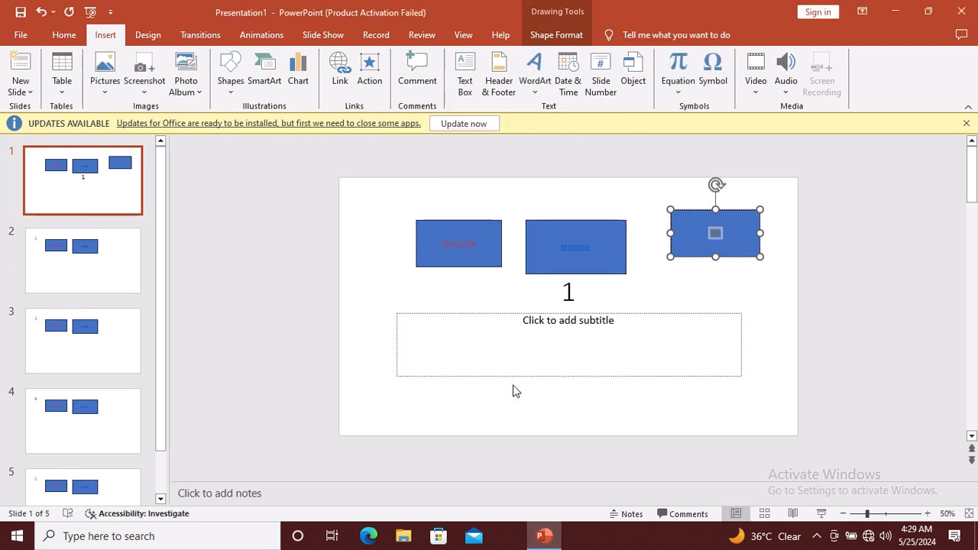
{"action": "key", "text": "F5"}
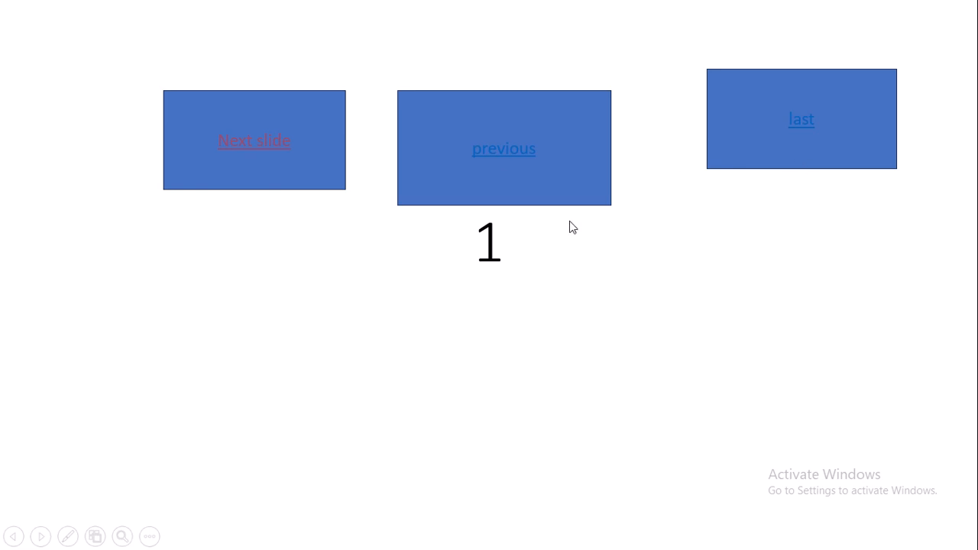
Follow the 'last' link from slide 1 to slide 5, then exit the slide show
{"action": "left_click", "coordinate": [802, 125]}
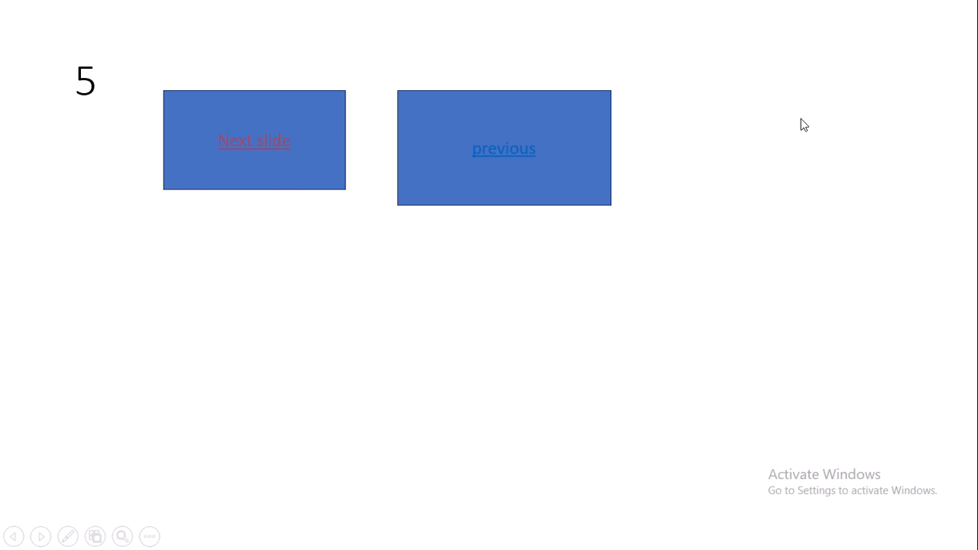
{"action": "key", "text": "Escape"}
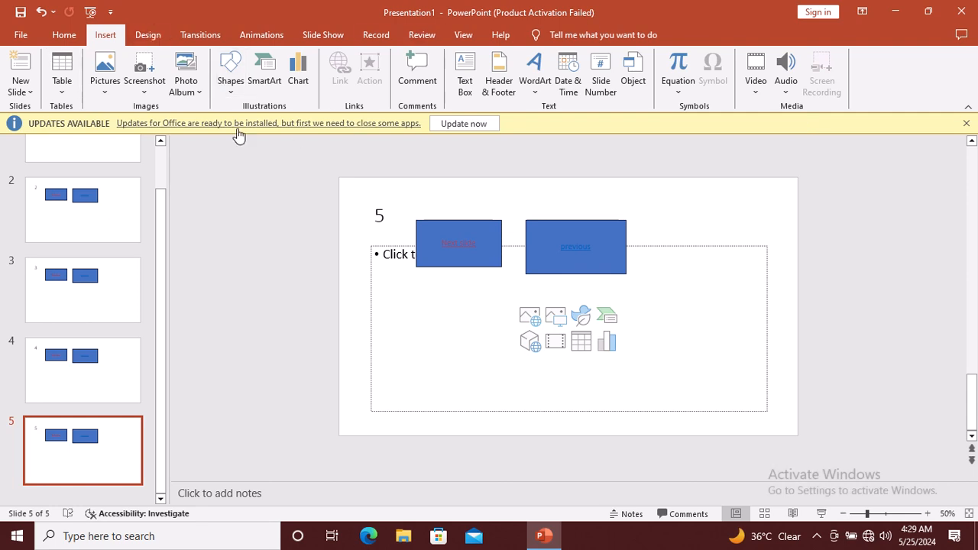
On slide 1, draw a rectangle at the lower left and label it 'dasdasd'
{"action": "left_click", "coordinate": [117, 154]}
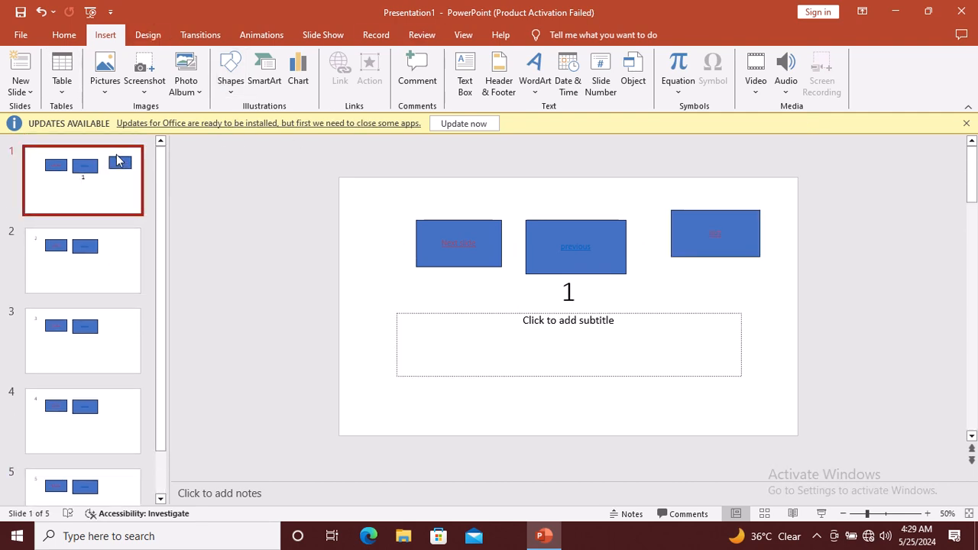
{"action": "left_click", "coordinate": [461, 243]}
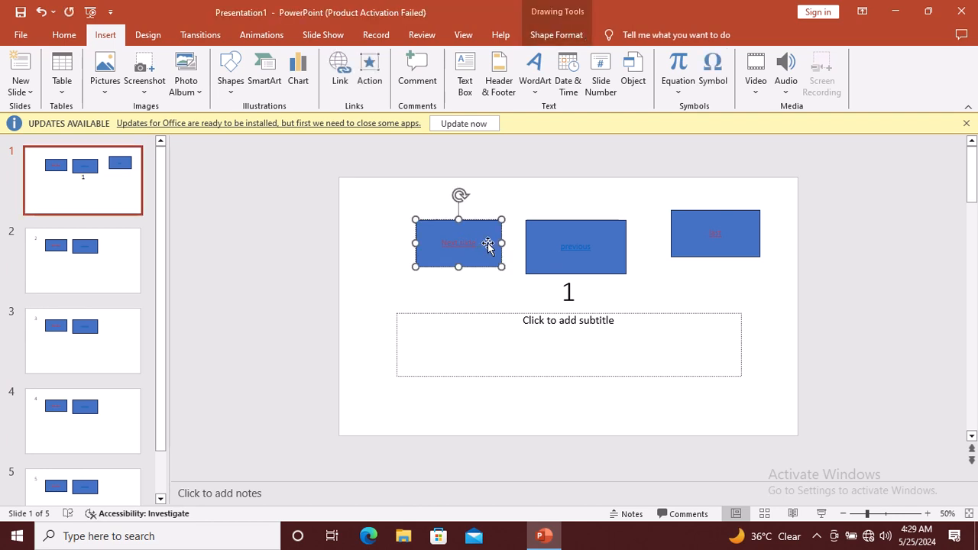
{"action": "left_click", "coordinate": [230, 76]}
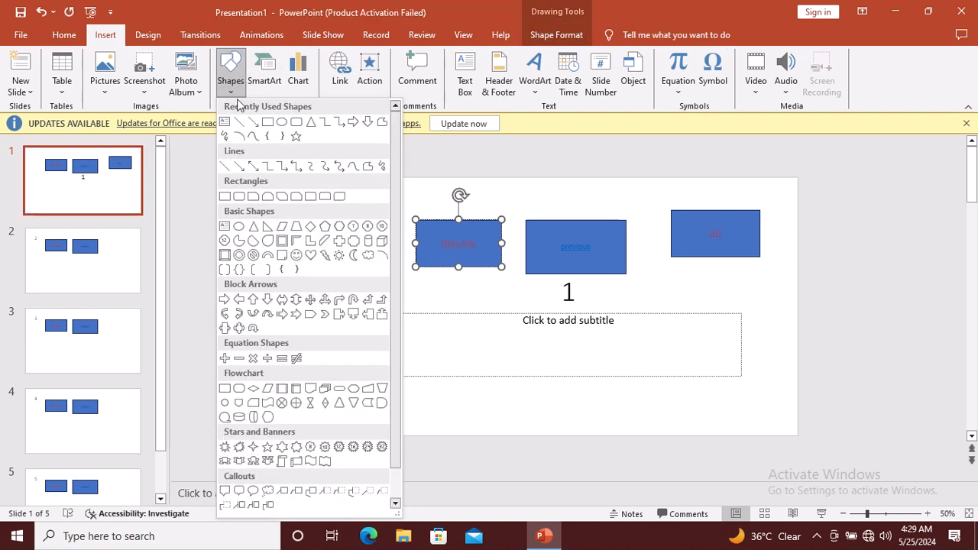
{"action": "left_click", "coordinate": [275, 124]}
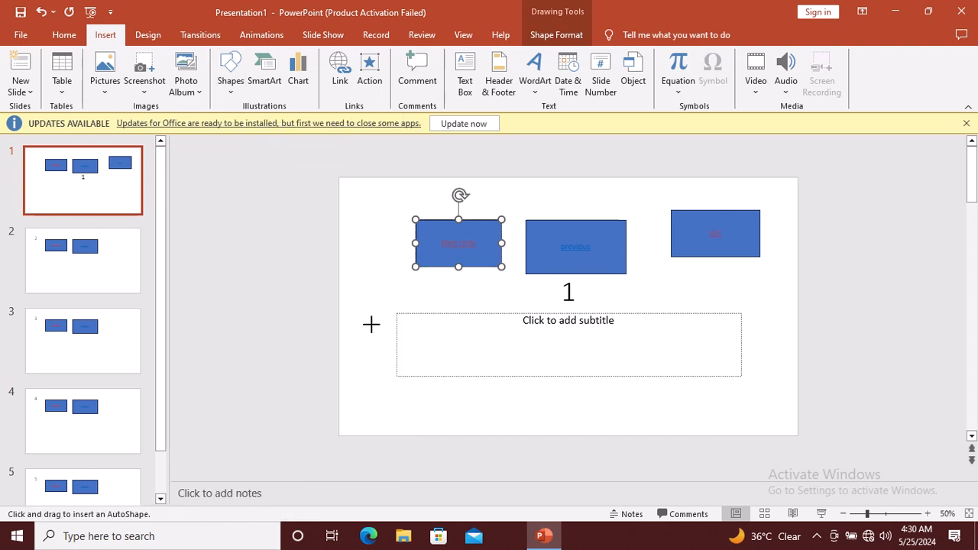
{"action": "mouse_move", "coordinate": [371, 325]}
{"action": "left_mouse_down"}
{"action": "mouse_move", "coordinate": [442, 335]}
{"action": "mouse_move", "coordinate": [452, 368]}
{"action": "left_mouse_up"}
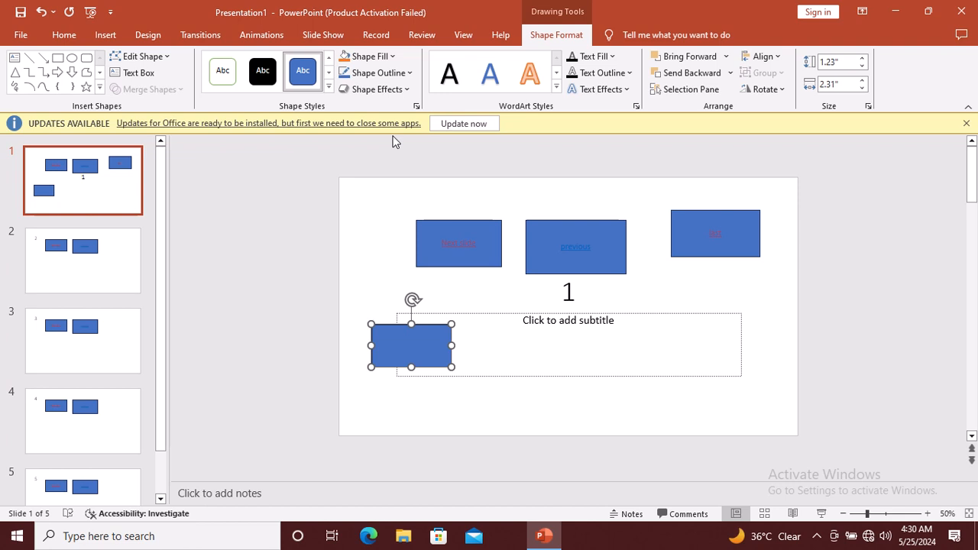
{"action": "type", "text": "dasdasd"}
{"action": "key", "text": "shift+Left"}
{"action": "key", "text": "shift+Left"}
{"action": "key", "text": "shift+Left"}
{"action": "key", "text": "shift+Left"}
{"action": "key", "text": "shift+Left"}
{"action": "key", "text": "shift+Left"}
{"action": "key", "text": "shift+Left"}
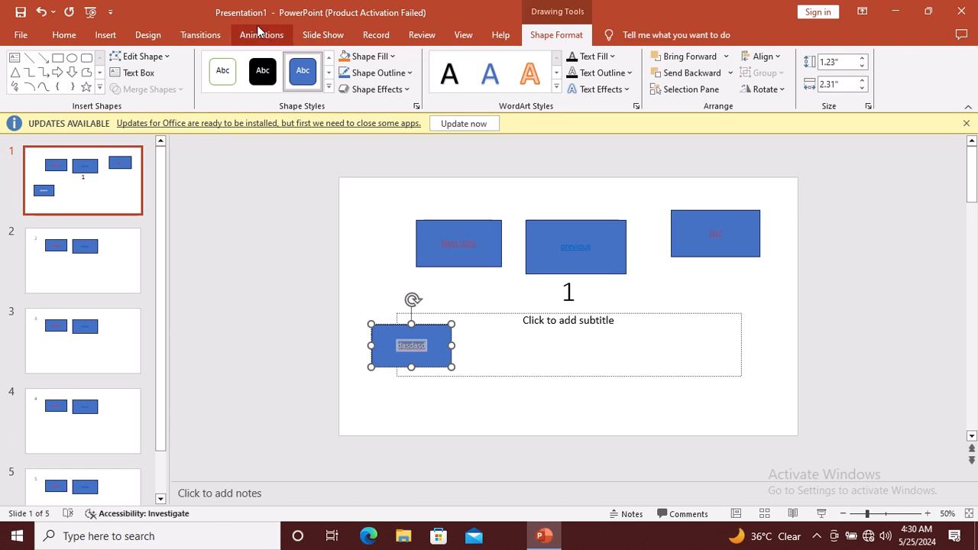
{"action": "left_click", "coordinate": [107, 36]}
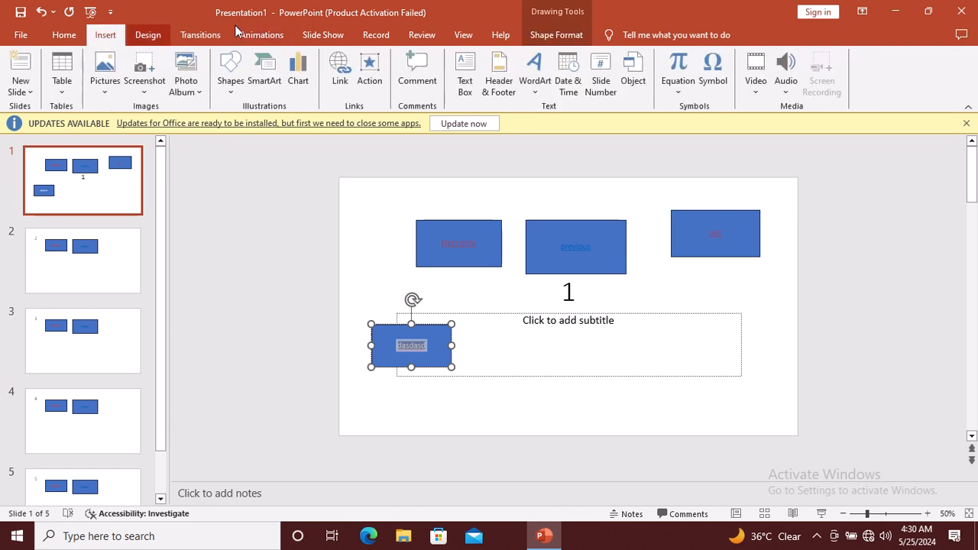
Hyperlink the 'dasdasd' box to End Show and start the slide show from slide 1
{"action": "left_click", "coordinate": [365, 77]}
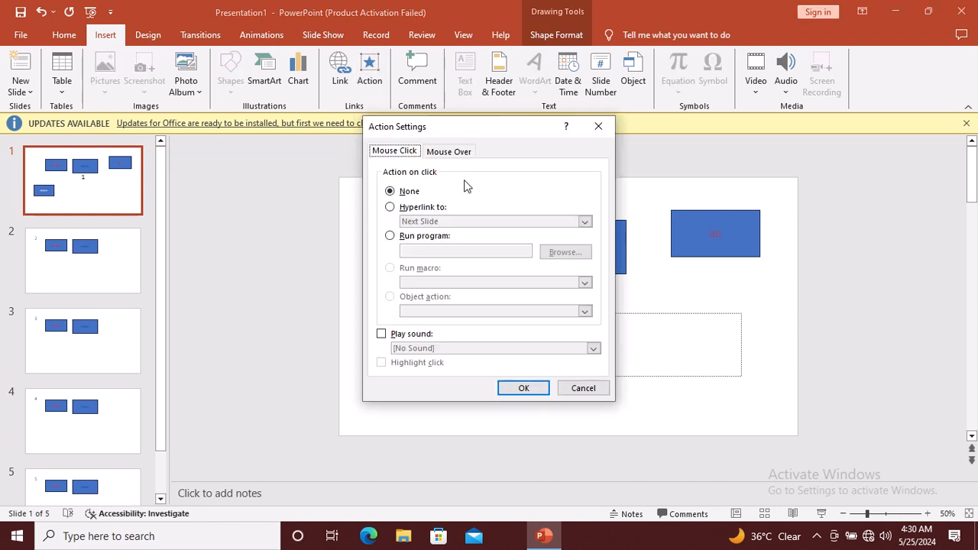
{"action": "left_click", "coordinate": [422, 208]}
{"action": "left_click", "coordinate": [586, 222]}
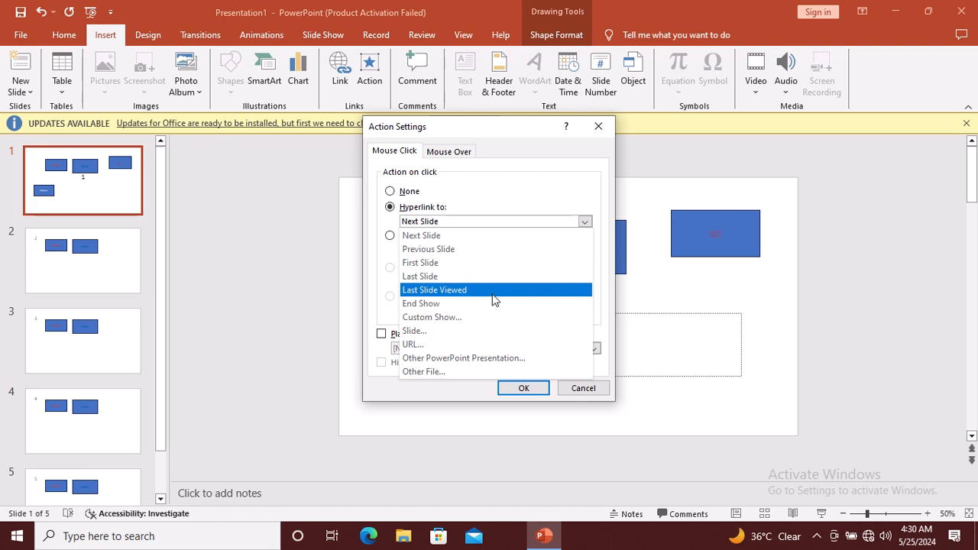
{"action": "left_click", "coordinate": [489, 304]}
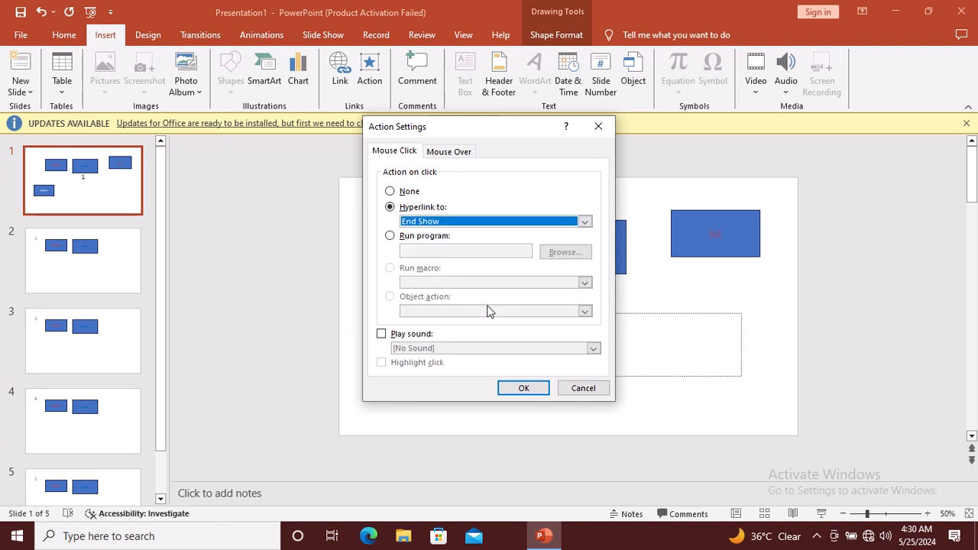
{"action": "left_click", "coordinate": [519, 390]}
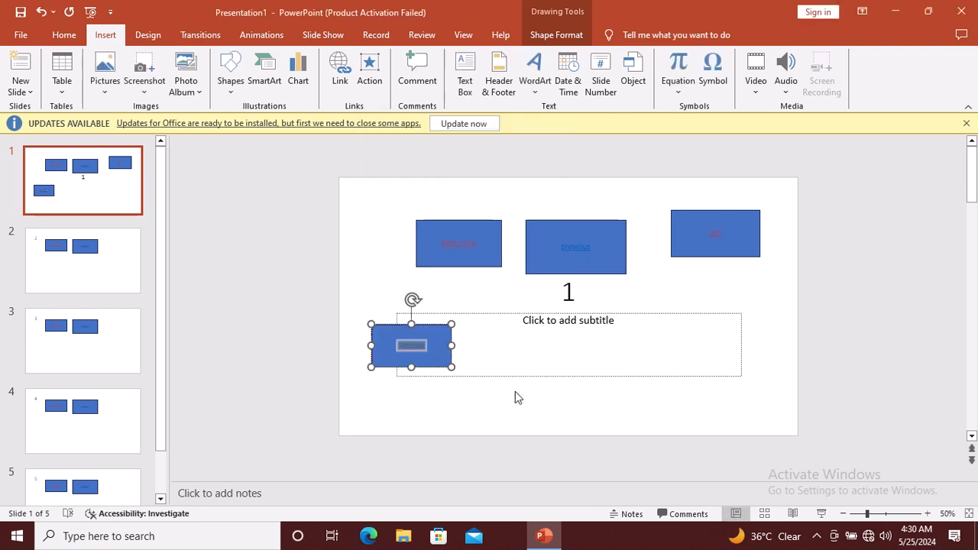
{"action": "key", "text": "F5"}
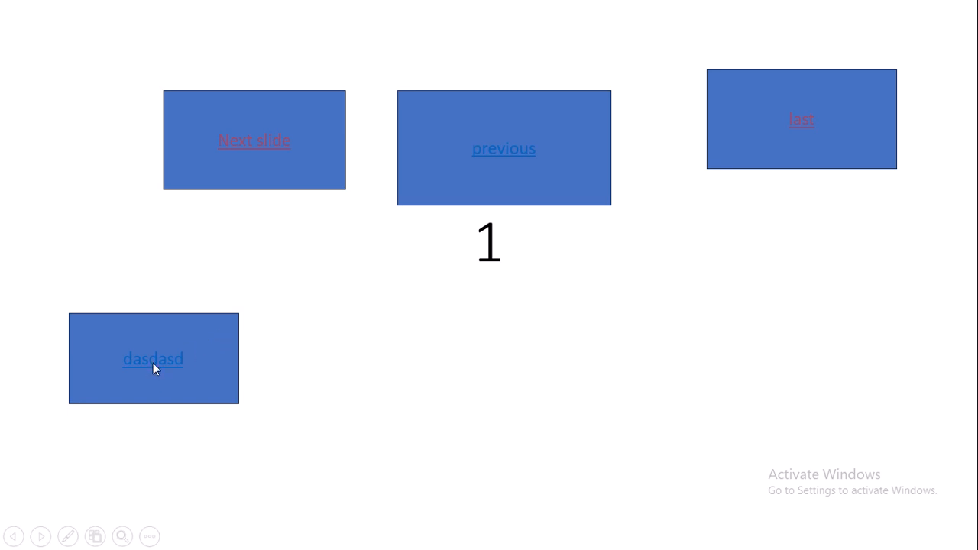
{"action": "key", "text": "Escape"}
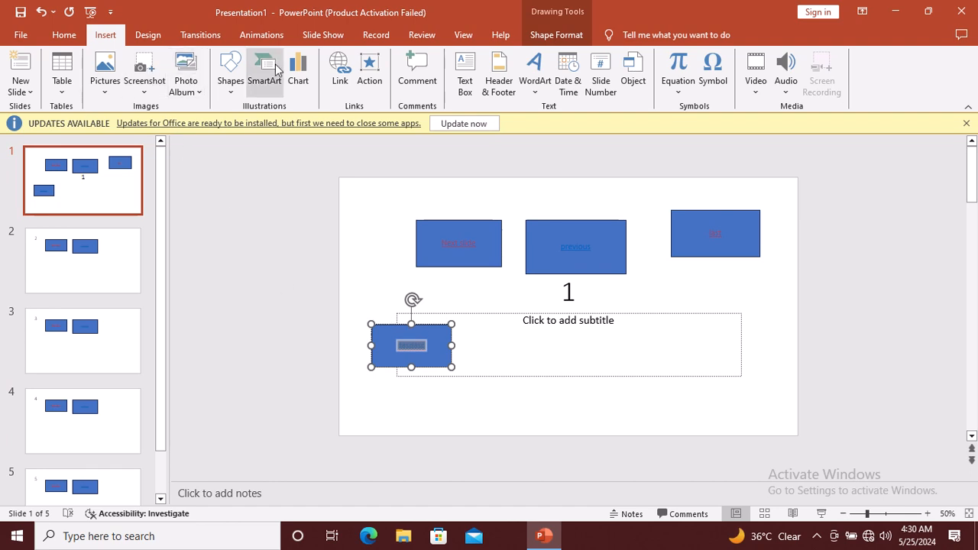
{"action": "left_click", "coordinate": [370, 67]}
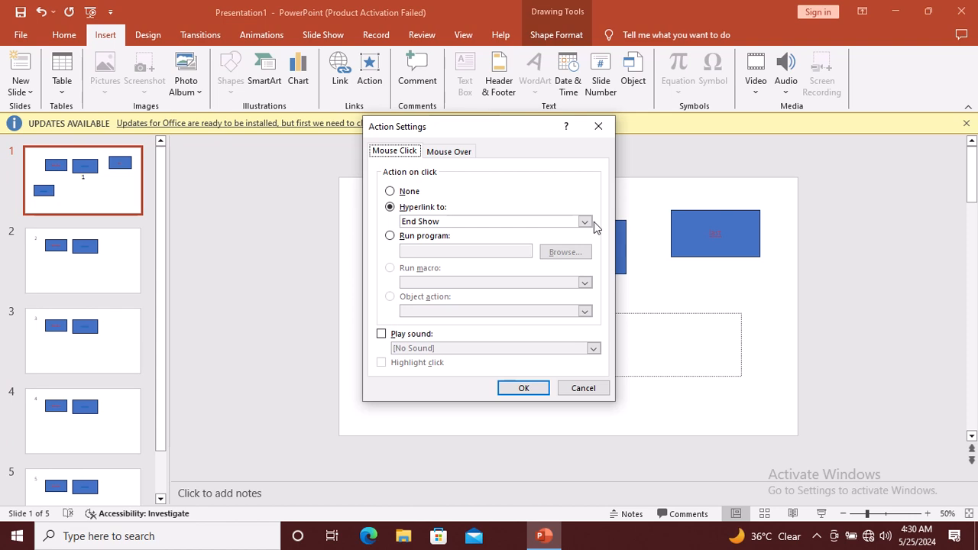
{"action": "left_click", "coordinate": [586, 222]}
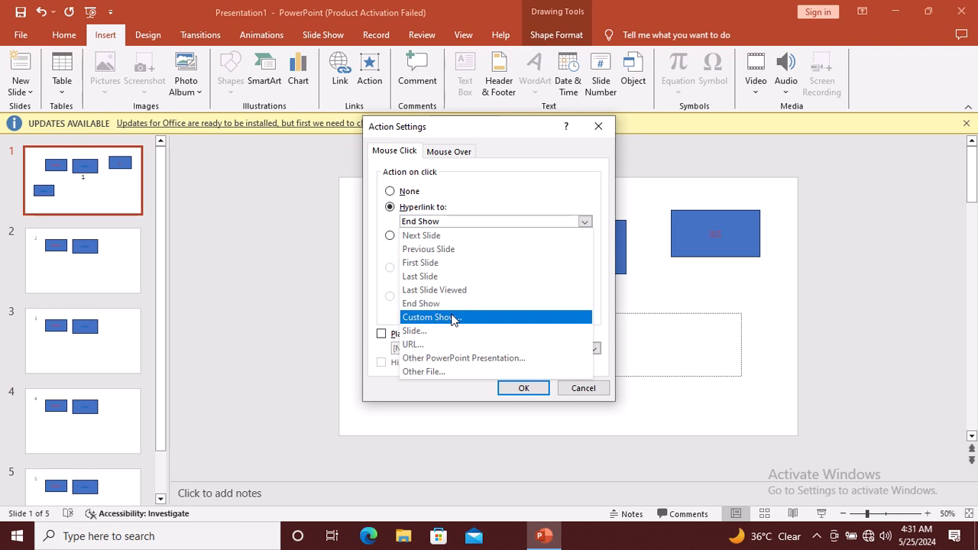
{"action": "left_click", "coordinate": [599, 129]}
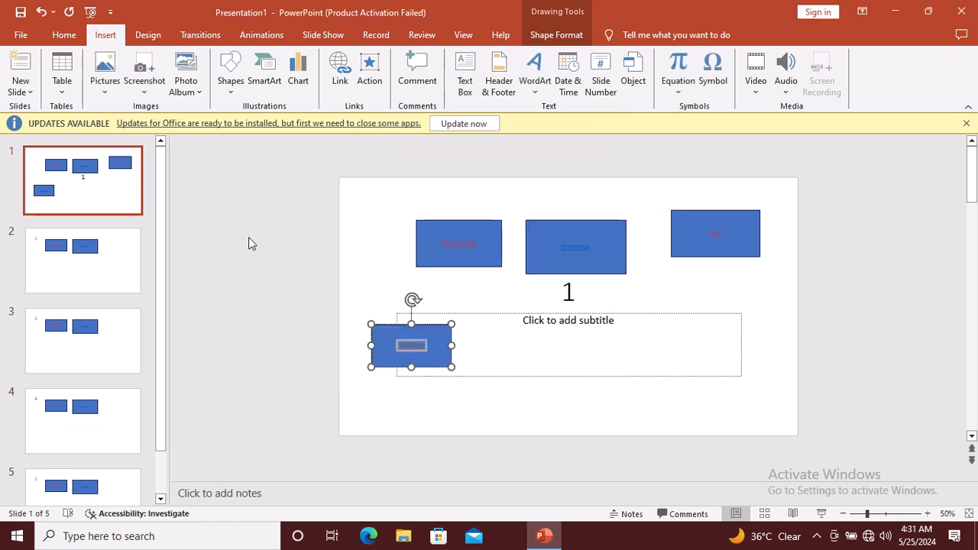
Play the show from slide 1 to slide 5 with the arrow keys, then exit to the editor
{"action": "key", "text": "F5"}
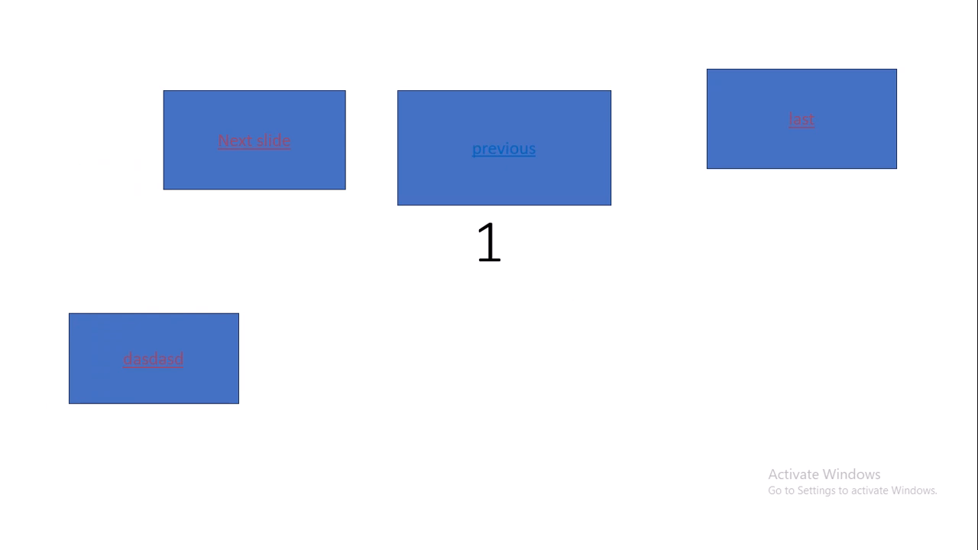
{"action": "key", "text": "Right"}
{"action": "key", "text": "Right"}
{"action": "key", "text": "Right"}
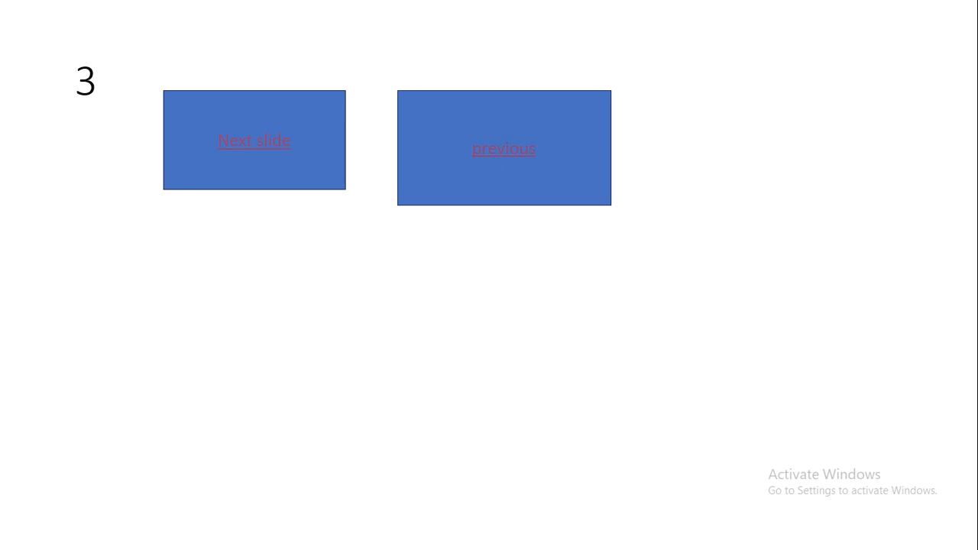
{"action": "key", "text": "Right"}
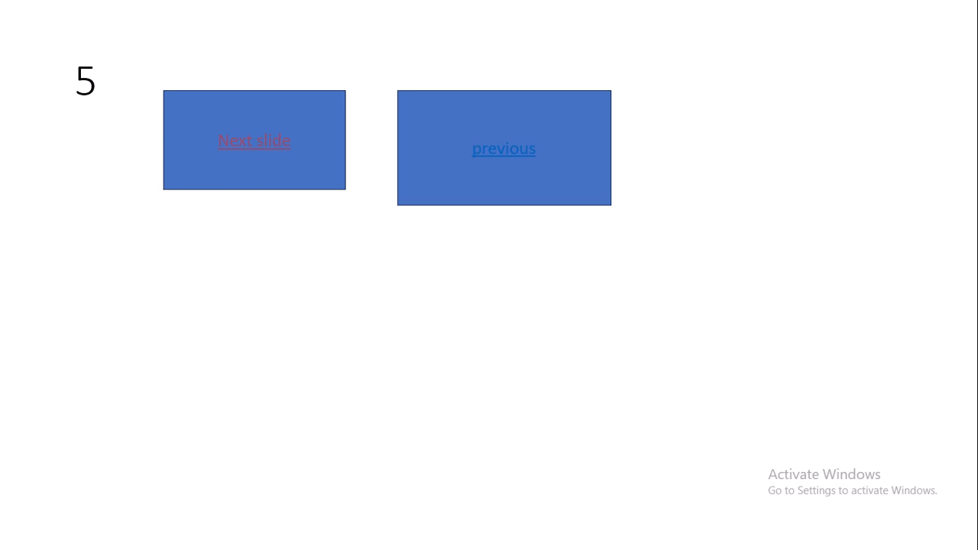
{"action": "key", "text": "Escape"}
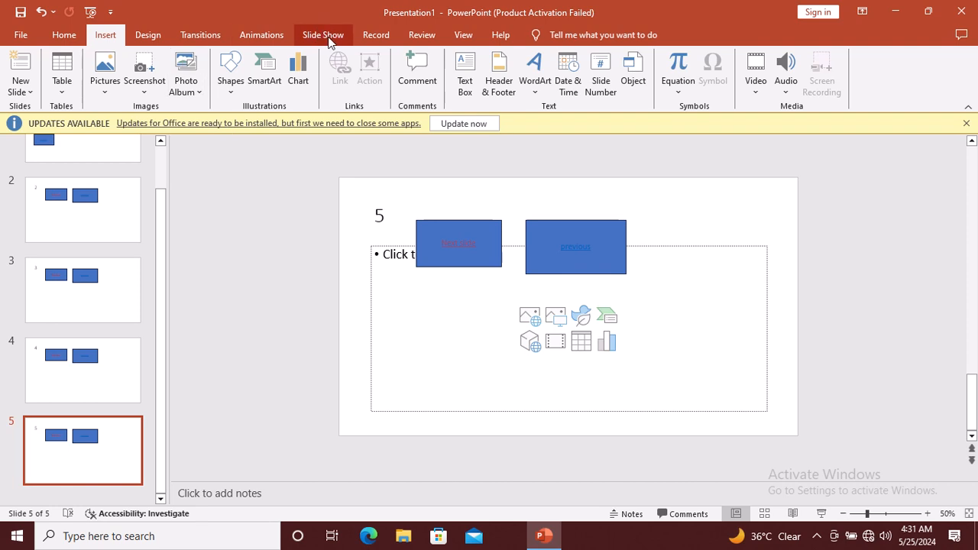
{"action": "scroll", "coordinate": [331, 43], "scroll_direction": "up", "scroll_amount": 1}
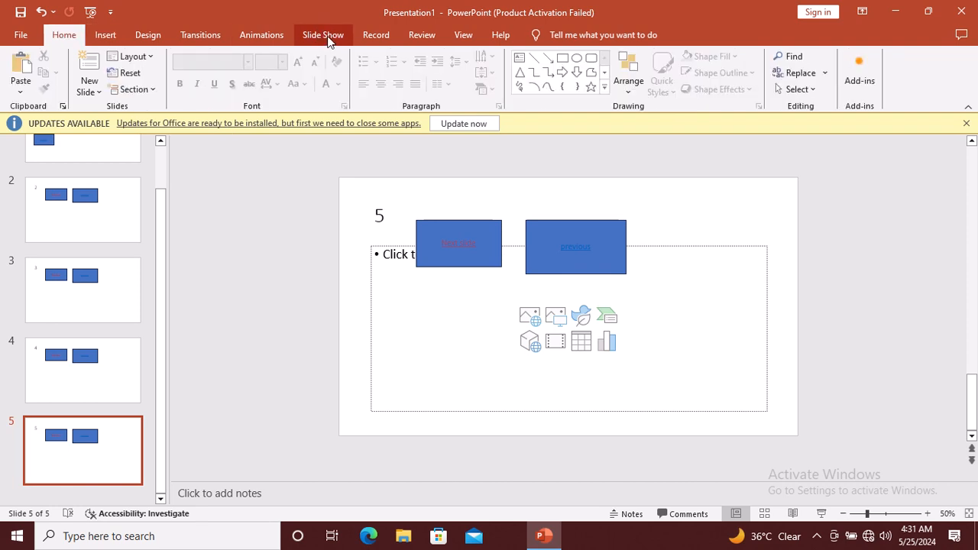
Create a new custom show, Custom Show 1, containing slides 3 and 5
{"action": "left_click", "coordinate": [328, 38]}
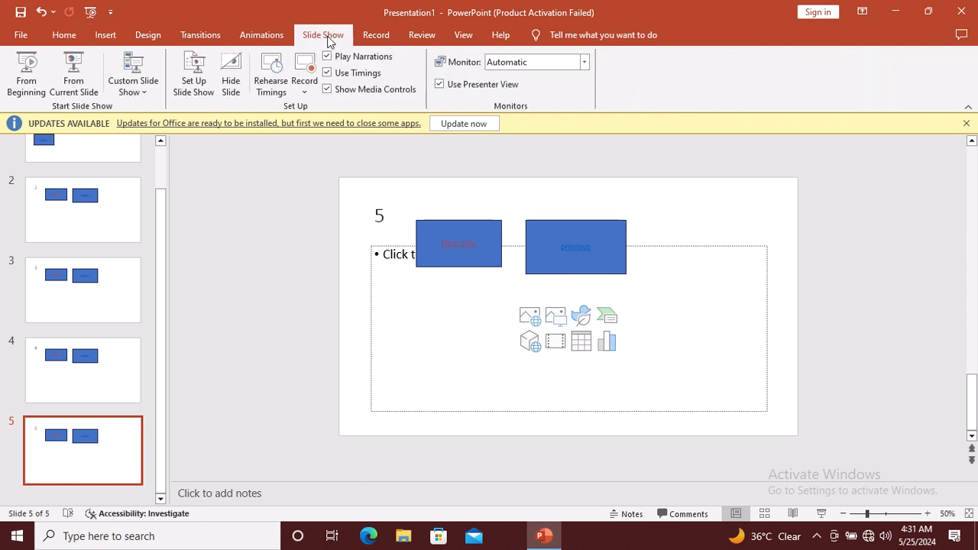
{"action": "left_click", "coordinate": [140, 93]}
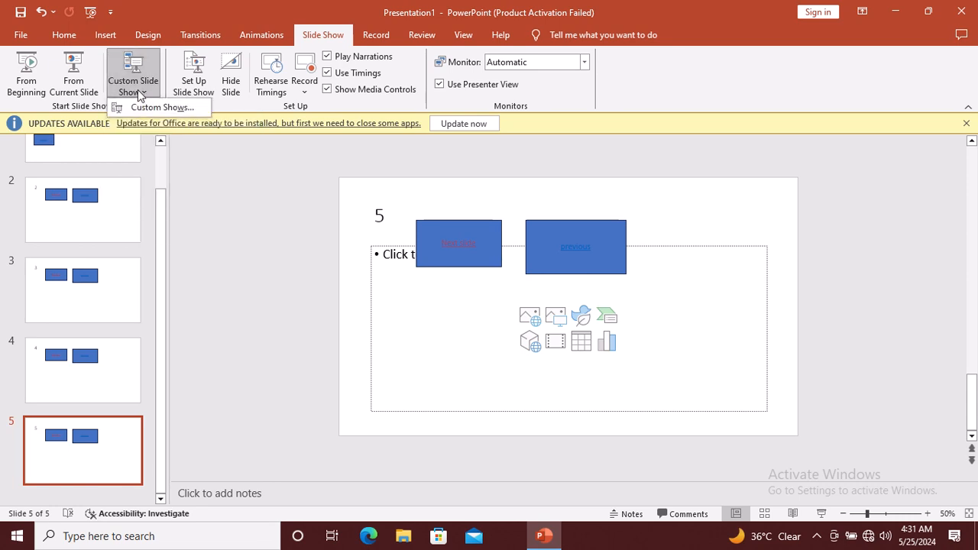
{"action": "left_click", "coordinate": [151, 108]}
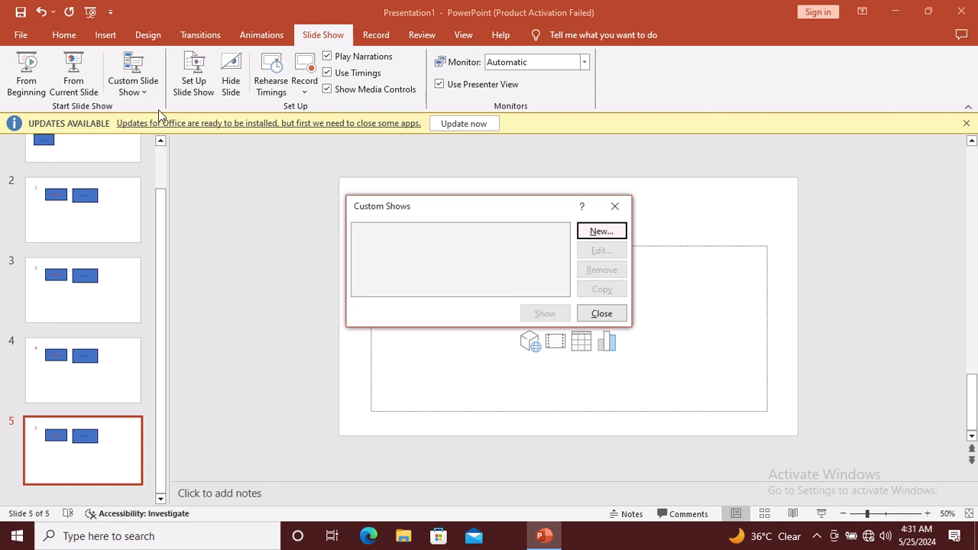
{"action": "left_click", "coordinate": [608, 232]}
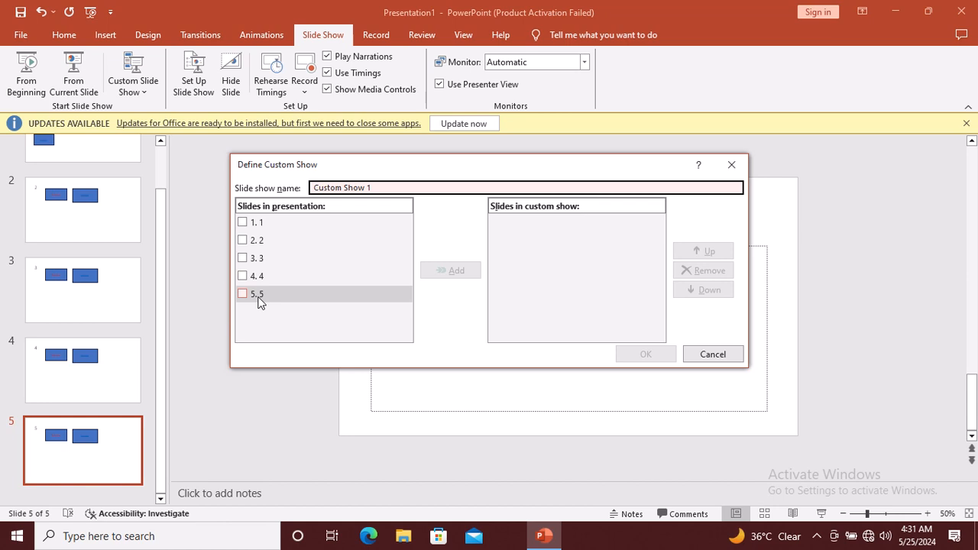
{"action": "left_click", "coordinate": [245, 261]}
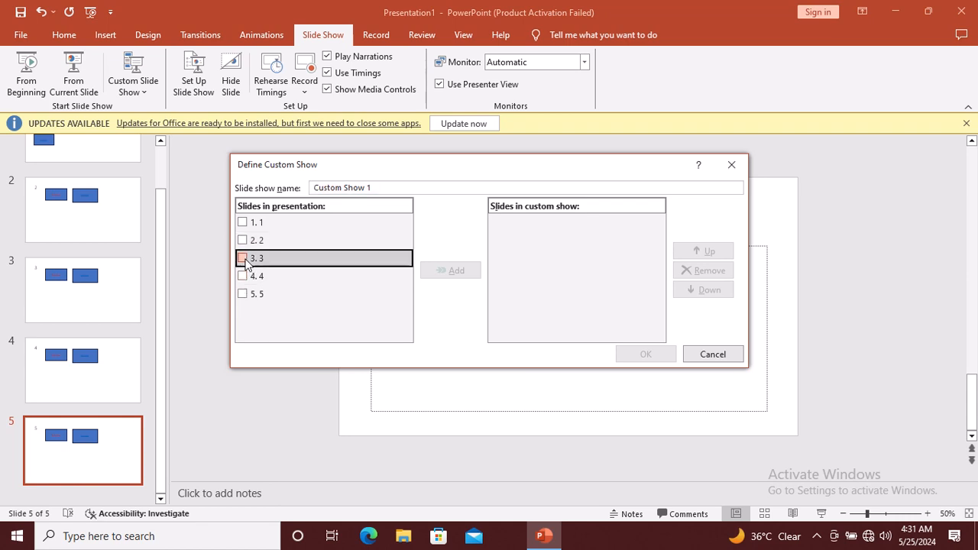
{"action": "left_click", "coordinate": [242, 295]}
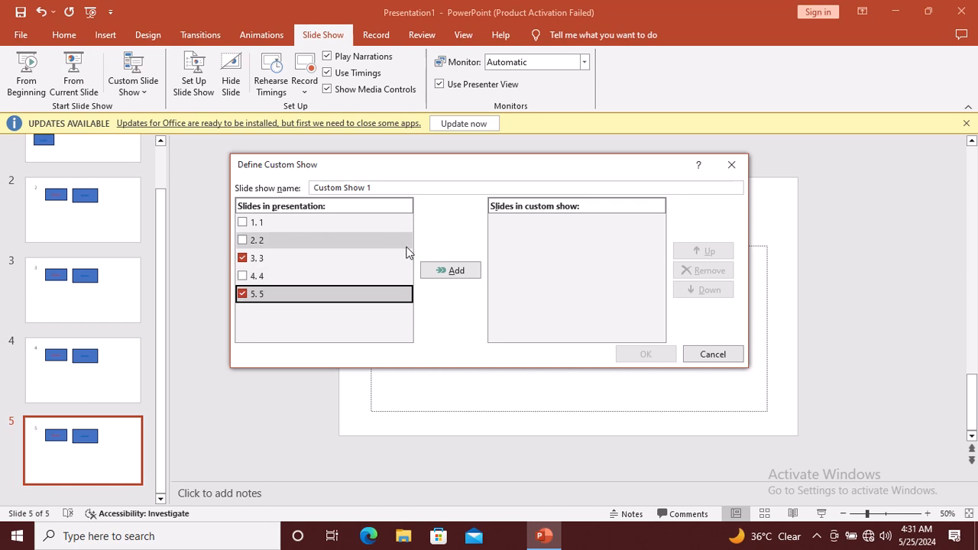
{"action": "left_click", "coordinate": [451, 271]}
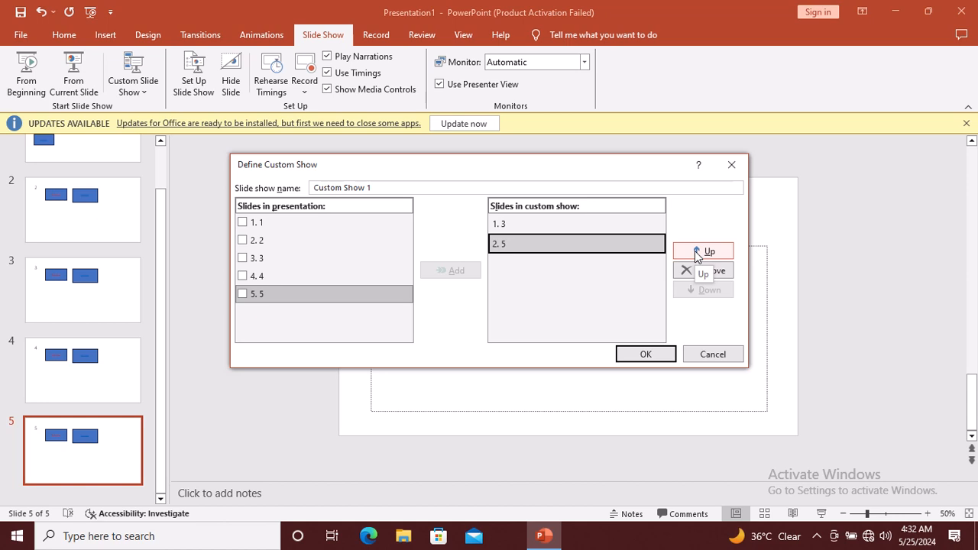
{"action": "left_click", "coordinate": [646, 353]}
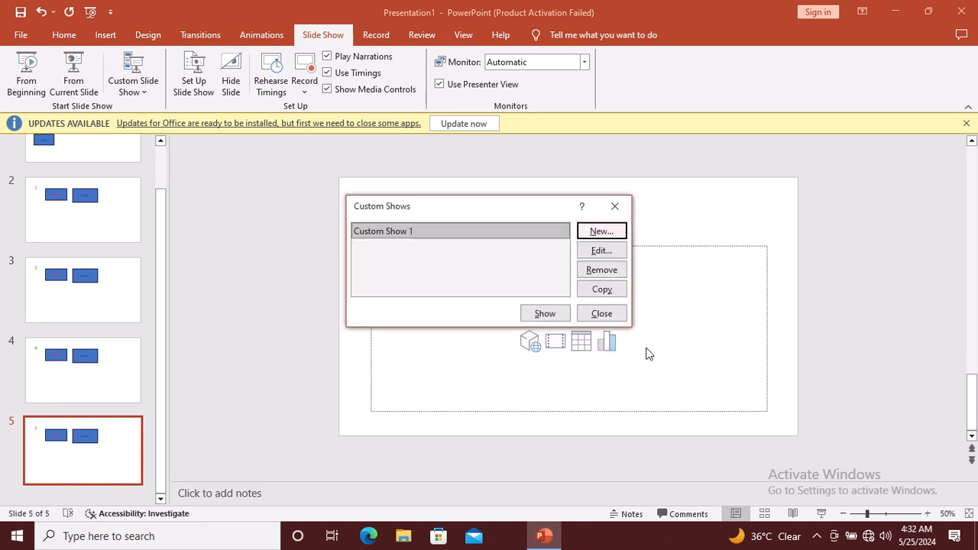
{"action": "left_click", "coordinate": [602, 314]}
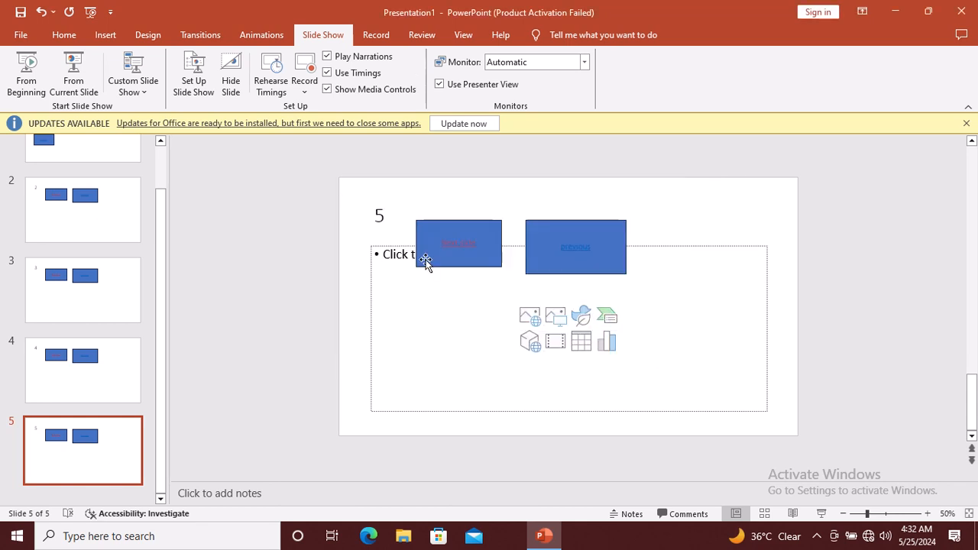
On slide 1, draw a rectangle in the lower middle and label it 'cs'
{"action": "left_click", "coordinate": [96, 36]}
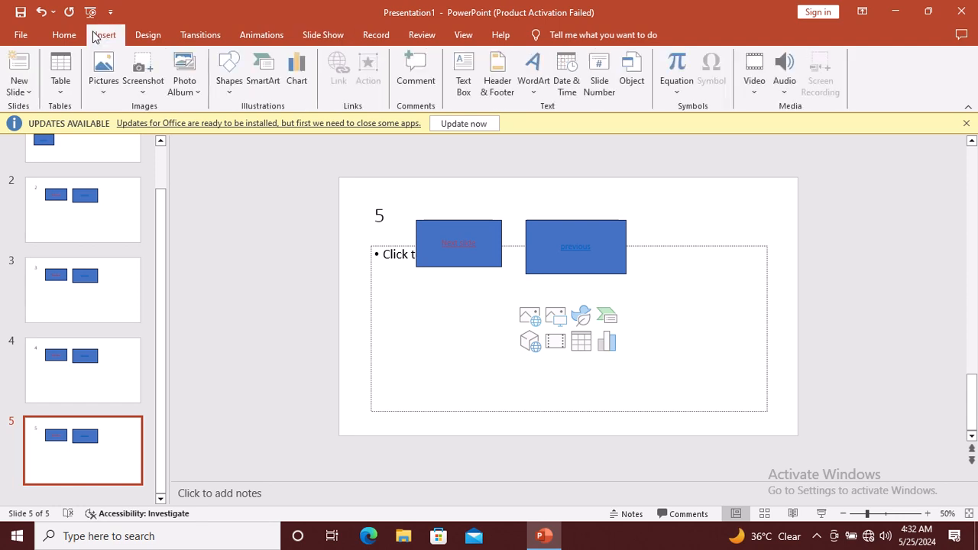
{"action": "left_click", "coordinate": [82, 152]}
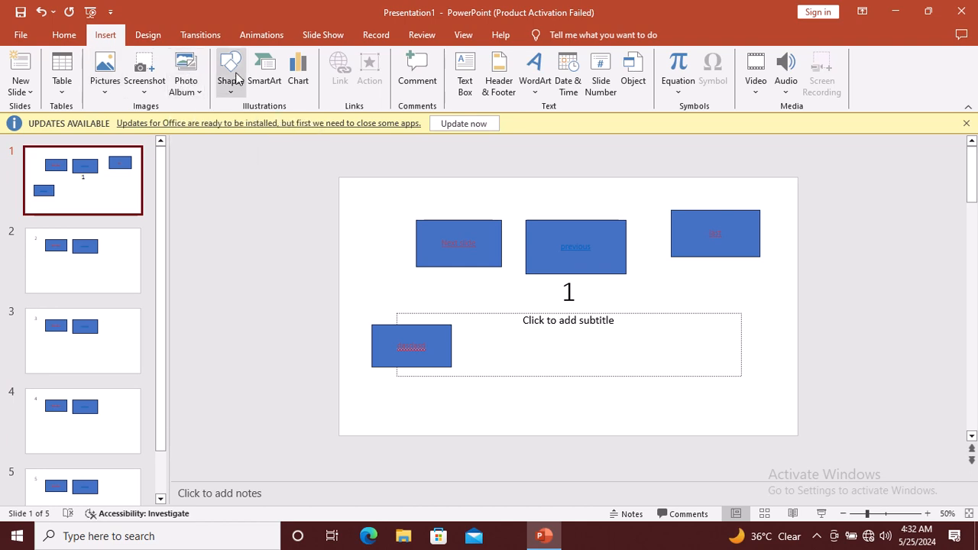
{"action": "left_click", "coordinate": [233, 76]}
{"action": "left_click", "coordinate": [266, 122]}
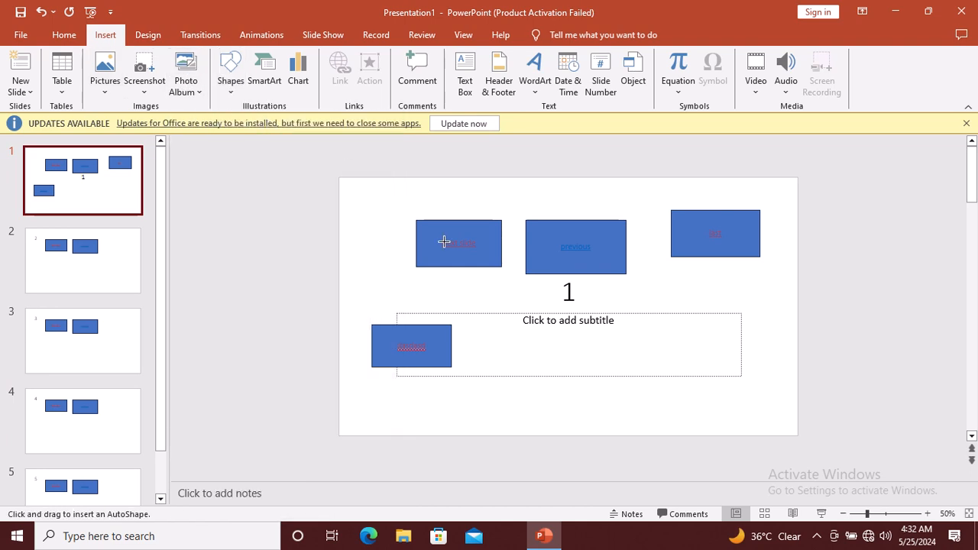
{"action": "left_click_drag", "start_coordinate": [501, 337], "coordinate": [626, 375]}
{"action": "type", "text": "cs"}
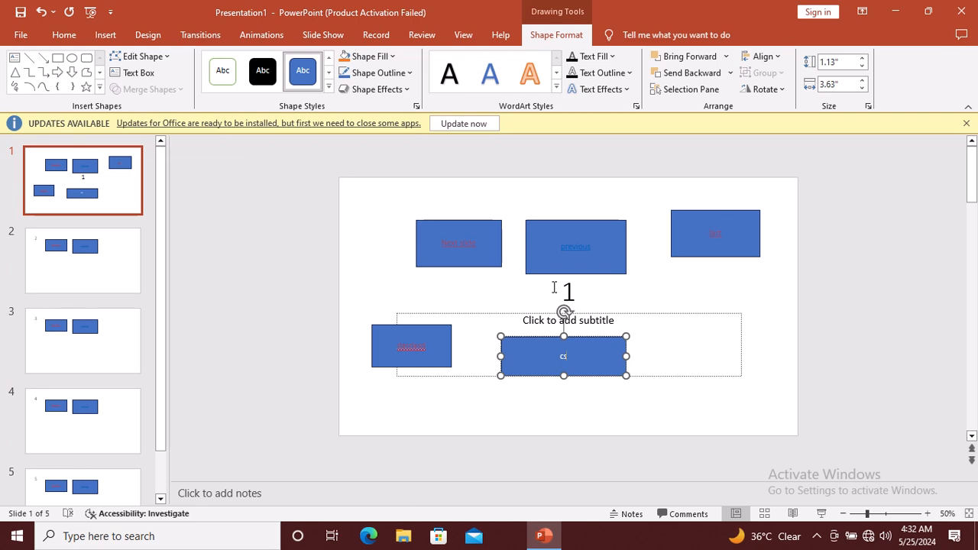
{"action": "key", "text": "shift+Left"}
{"action": "key", "text": "shift+Left"}
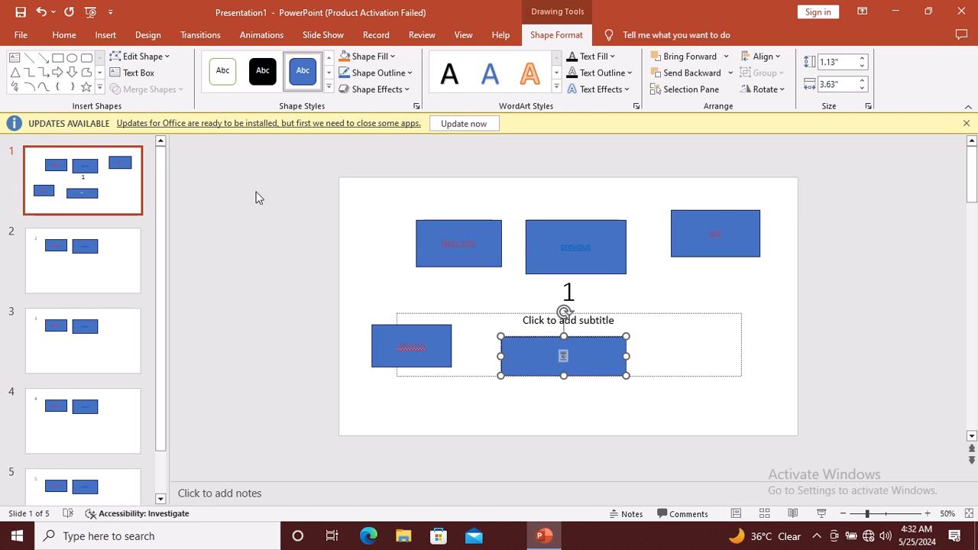
Set the 'cs' rectangle's click action to hyperlink to Custom Show 1
{"action": "left_click", "coordinate": [106, 39]}
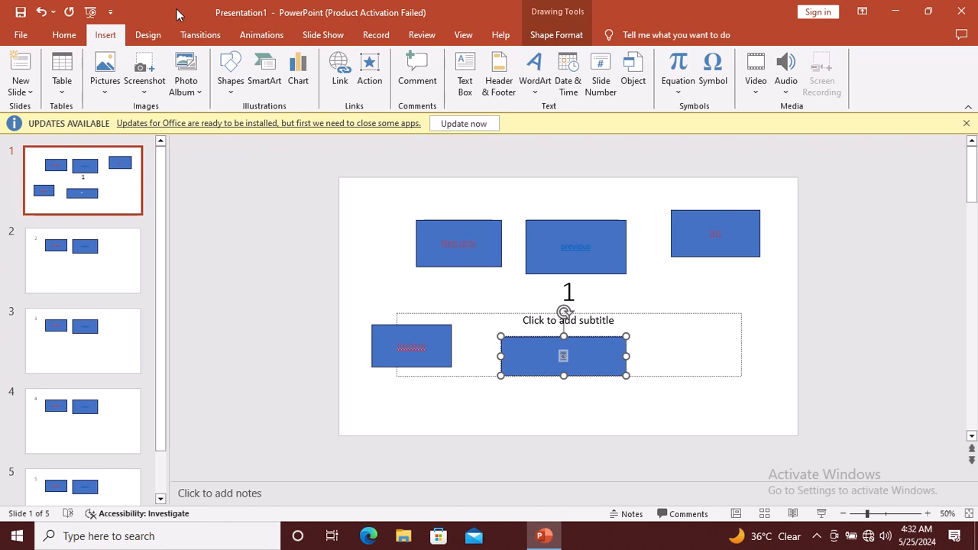
{"action": "left_click", "coordinate": [376, 69]}
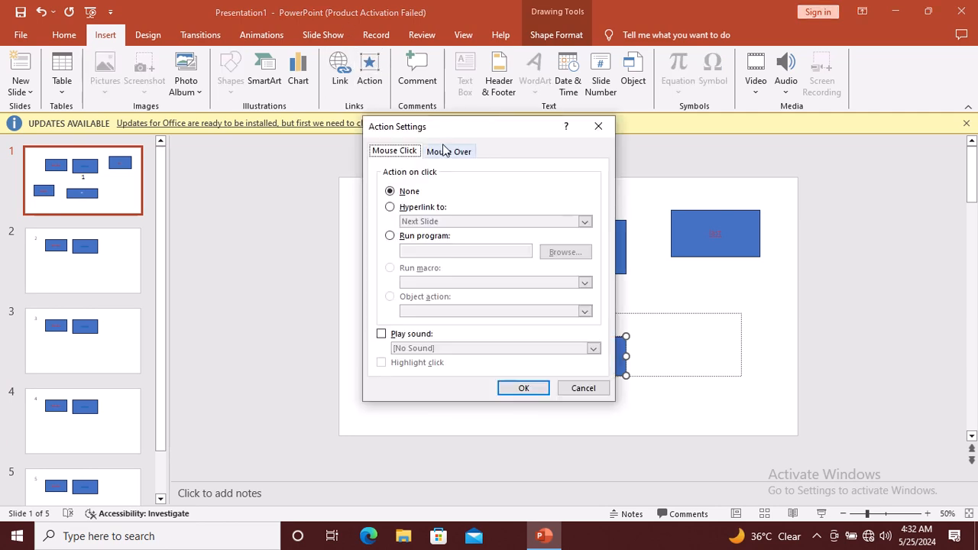
{"action": "left_click", "coordinate": [422, 208]}
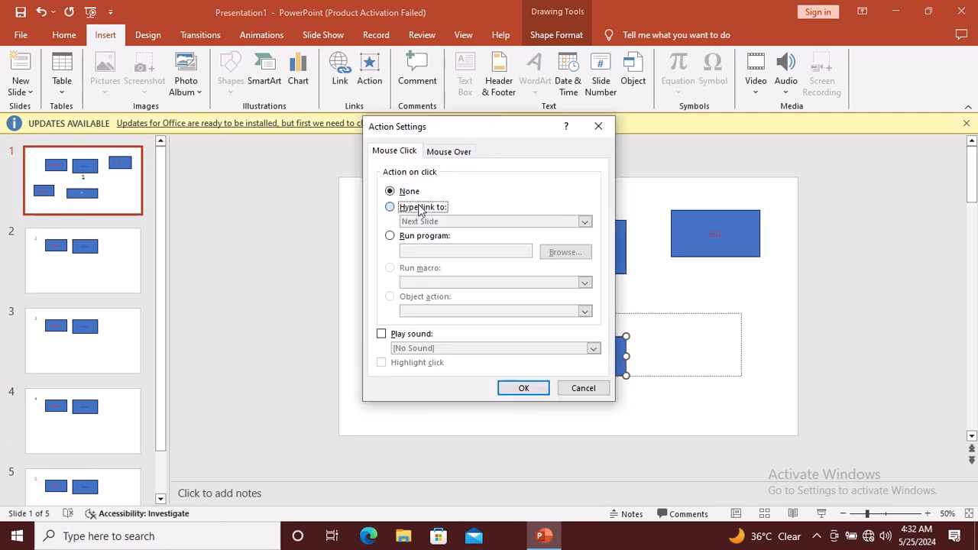
{"action": "left_click", "coordinate": [585, 221]}
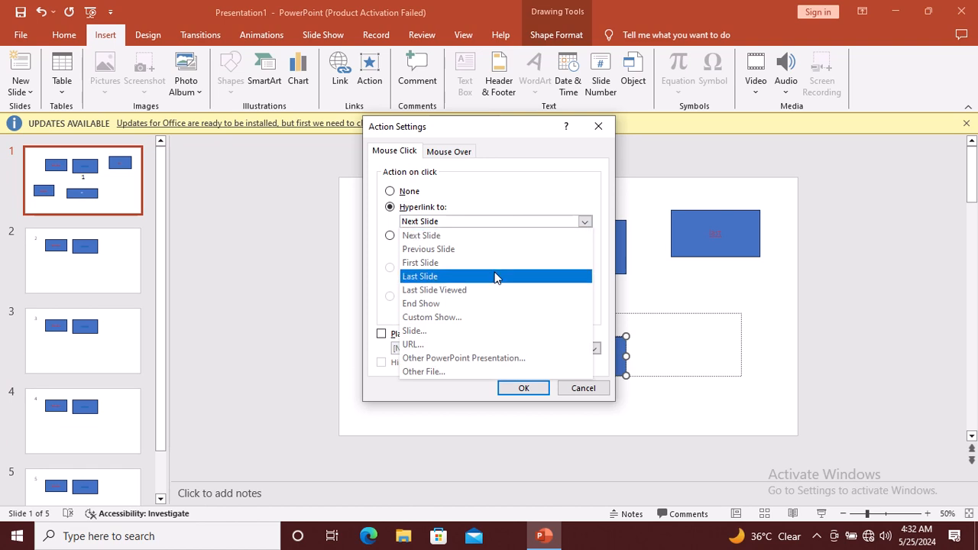
{"action": "left_click", "coordinate": [445, 318]}
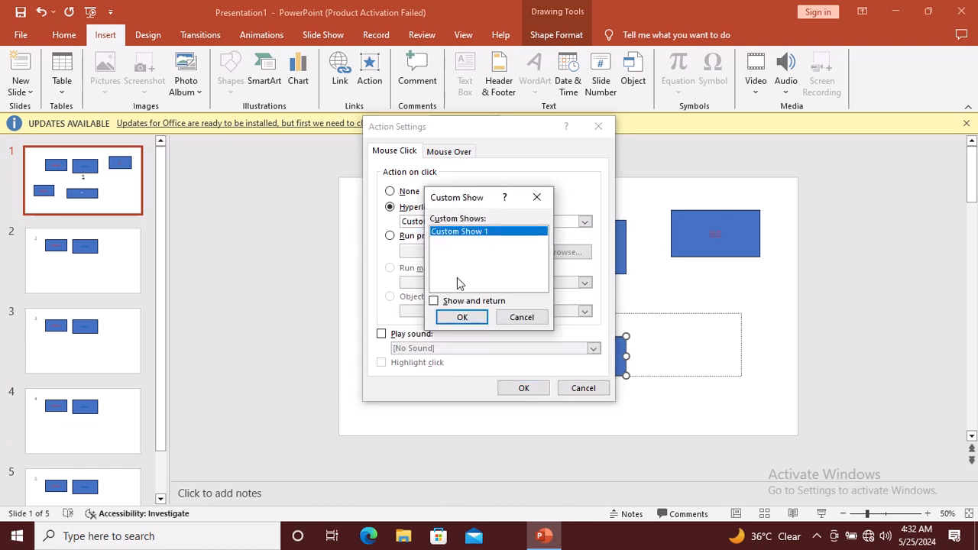
{"action": "left_click", "coordinate": [463, 317]}
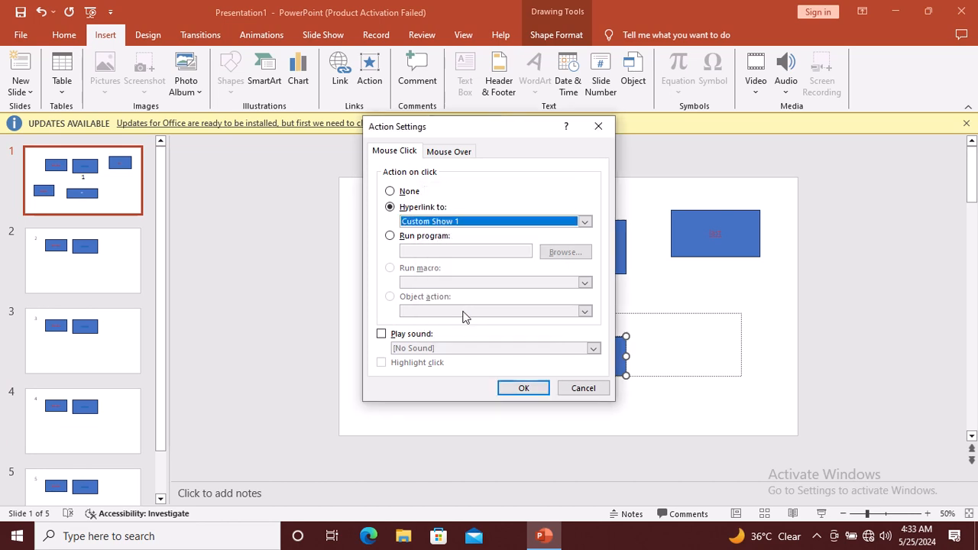
{"action": "left_click", "coordinate": [511, 396]}
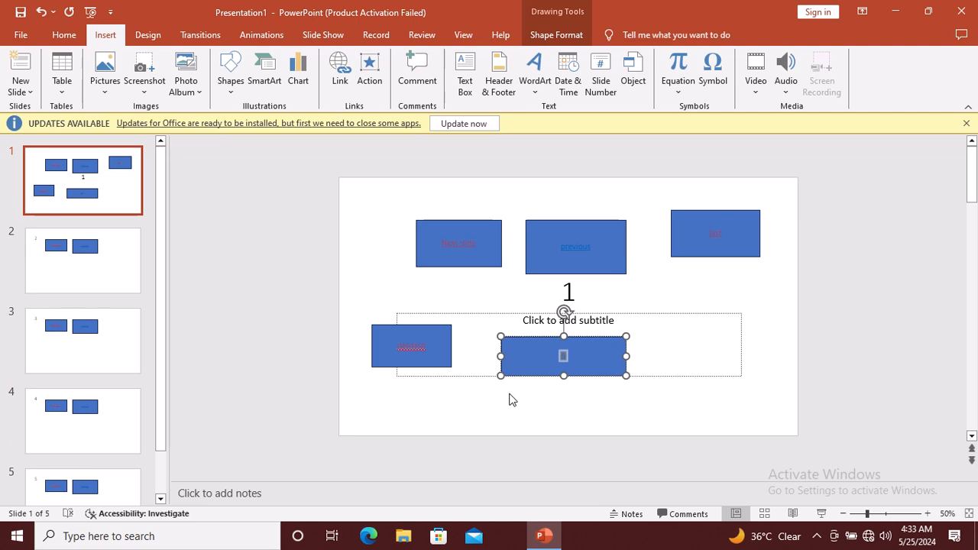
Start the slide show, click the 'cs' box, and advance Custom Show 1 from slide 3 to 5
{"action": "key", "text": "F5"}
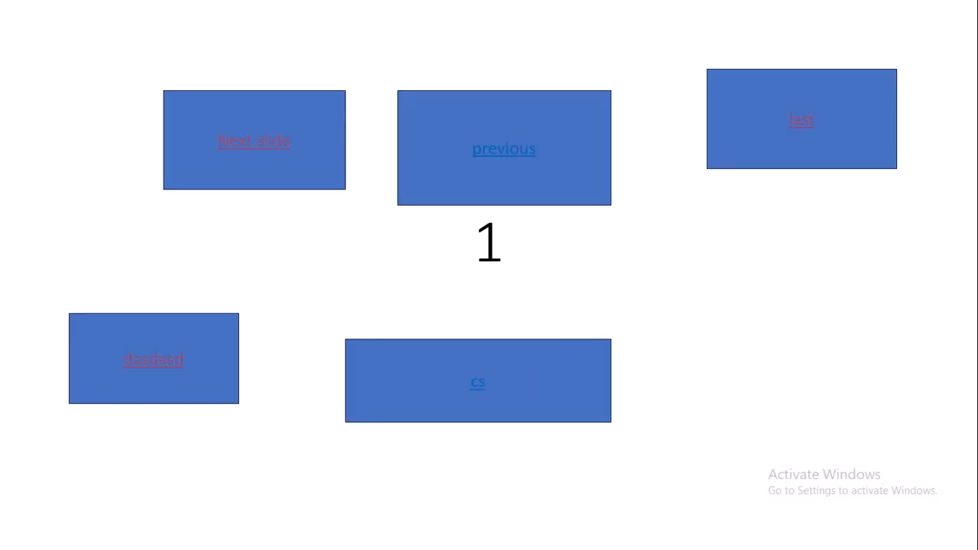
{"action": "left_click", "coordinate": [480, 387]}
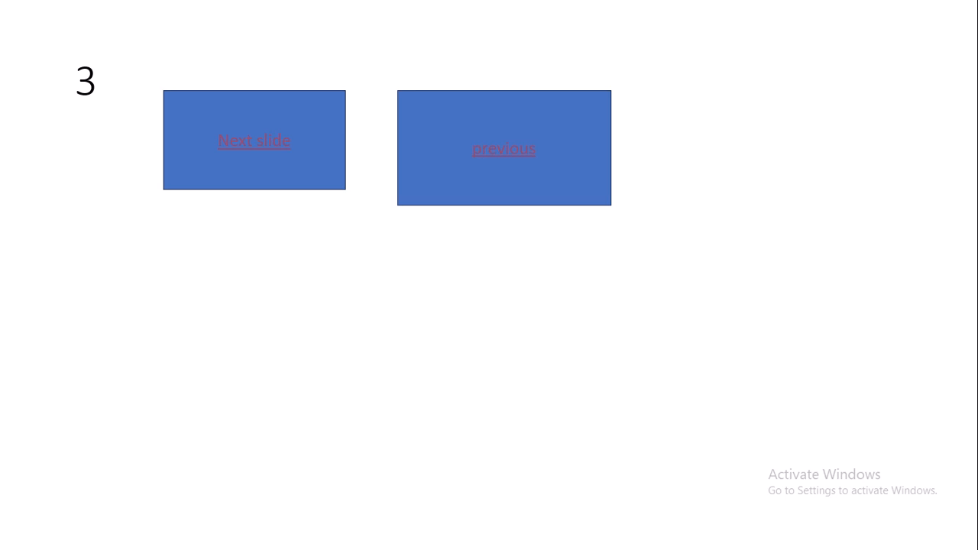
{"action": "key", "text": "Right"}
{"action": "key", "text": "Right"}
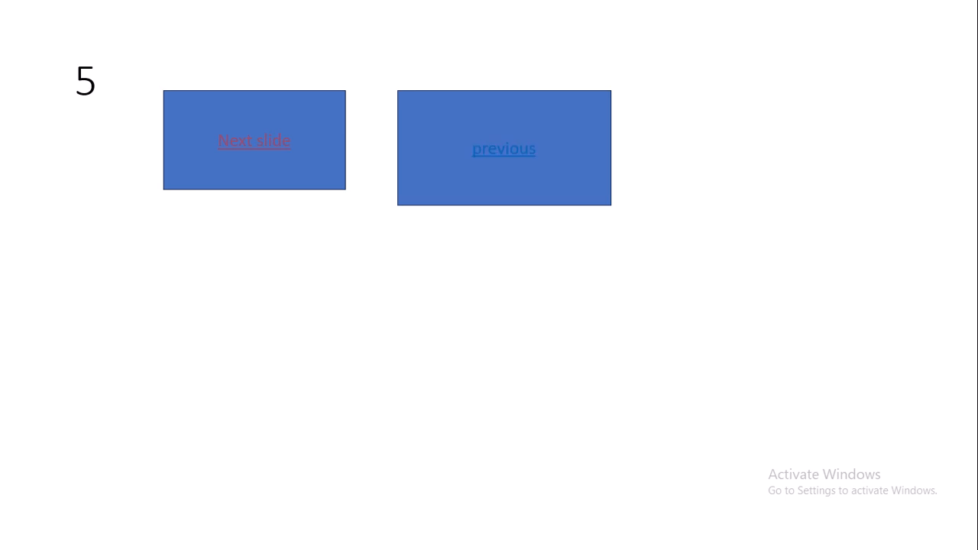